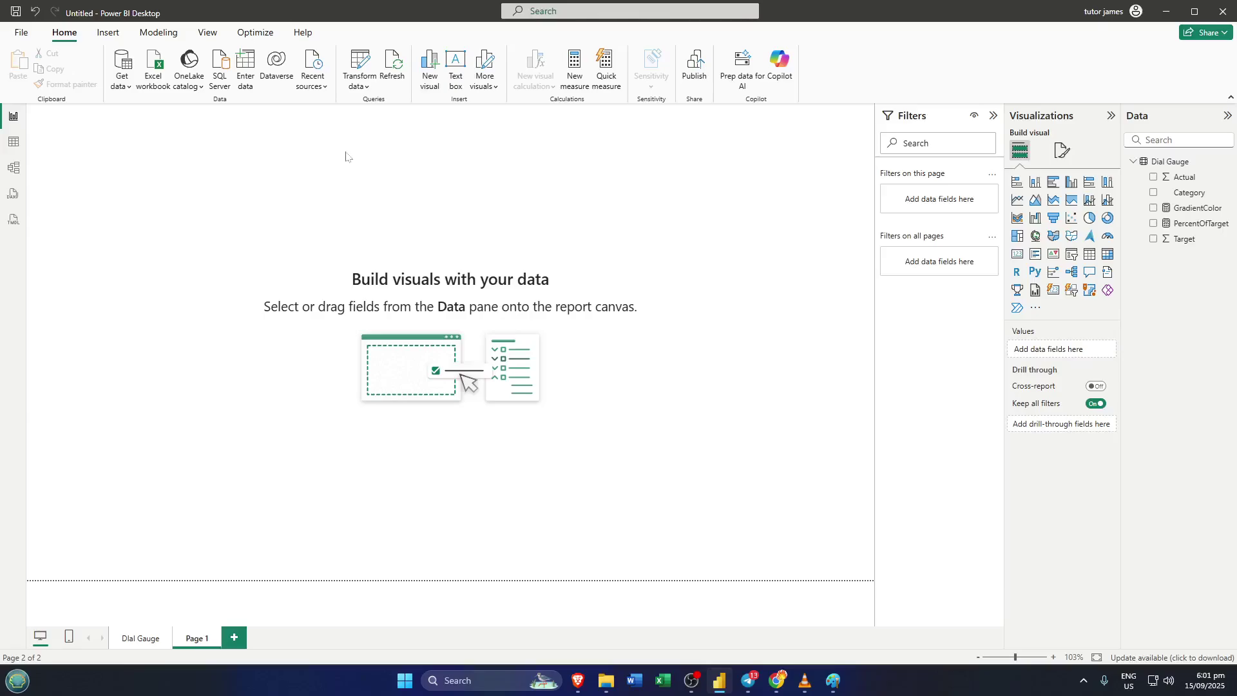
Open the Power Query Editor and create a new blank query.
click(359, 63)
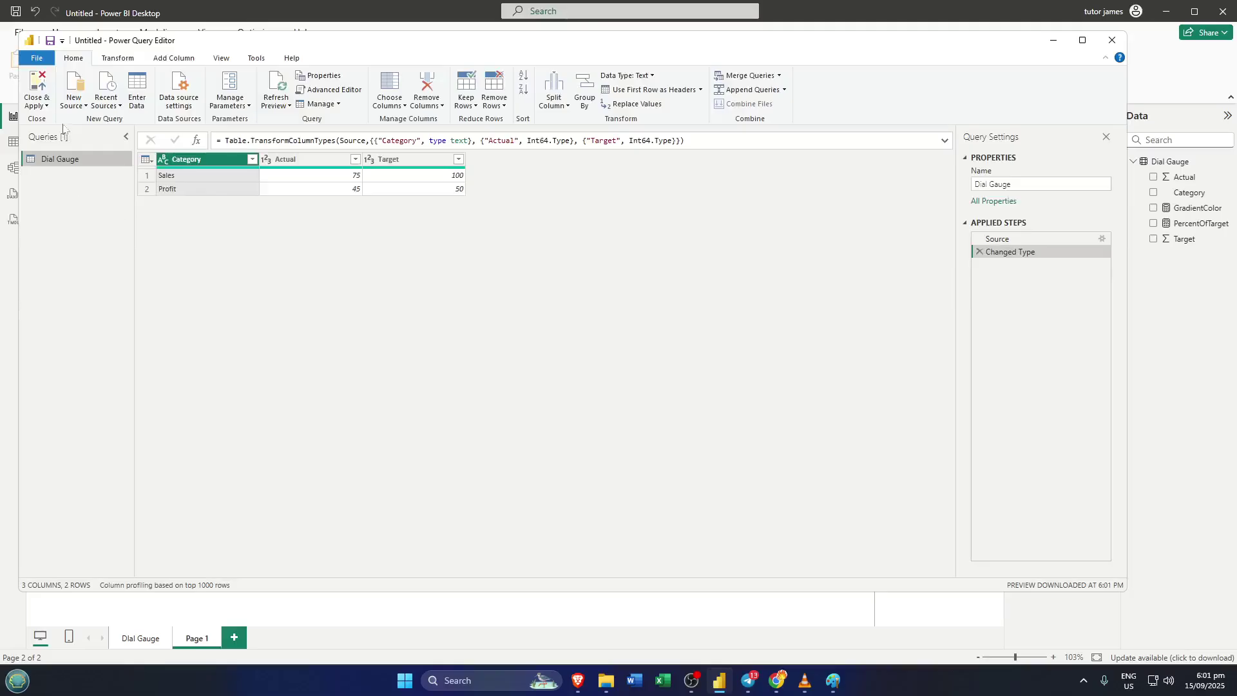
click(71, 103)
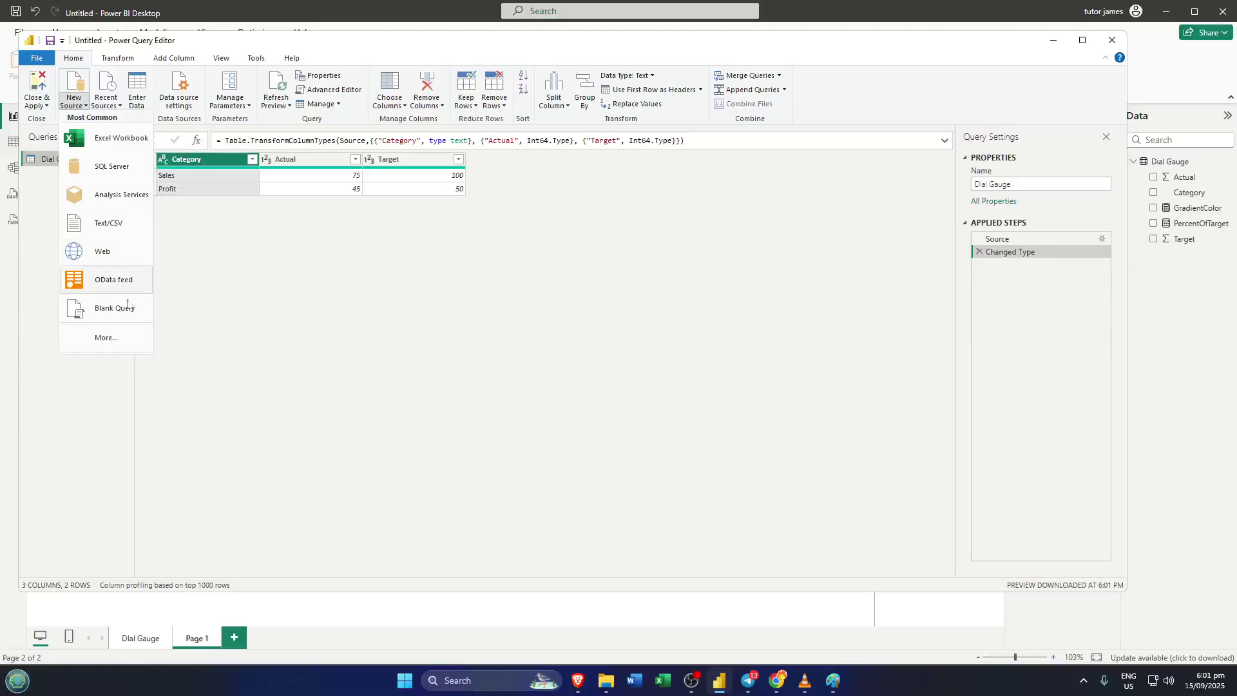
click(116, 309)
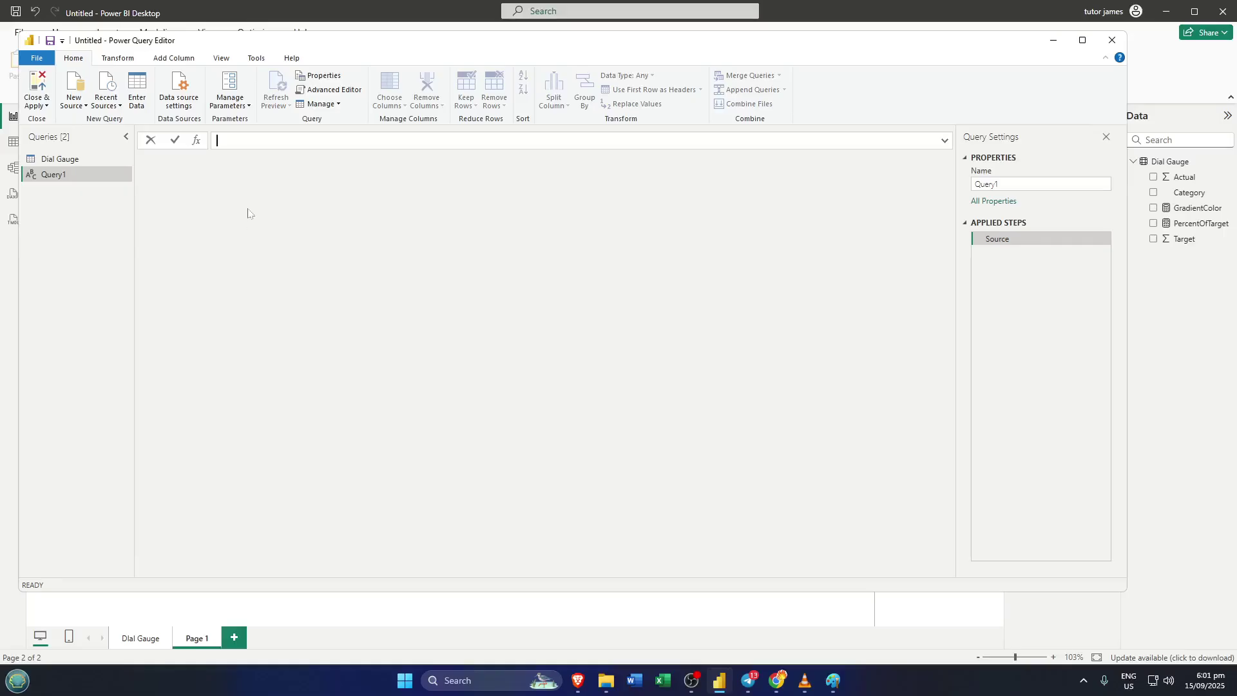
Replace the blank query's code with a #table of Category, Actual, Target holding Sales 75, 100; Profit 45, 50; Expenses 30, 40.
click(223, 60)
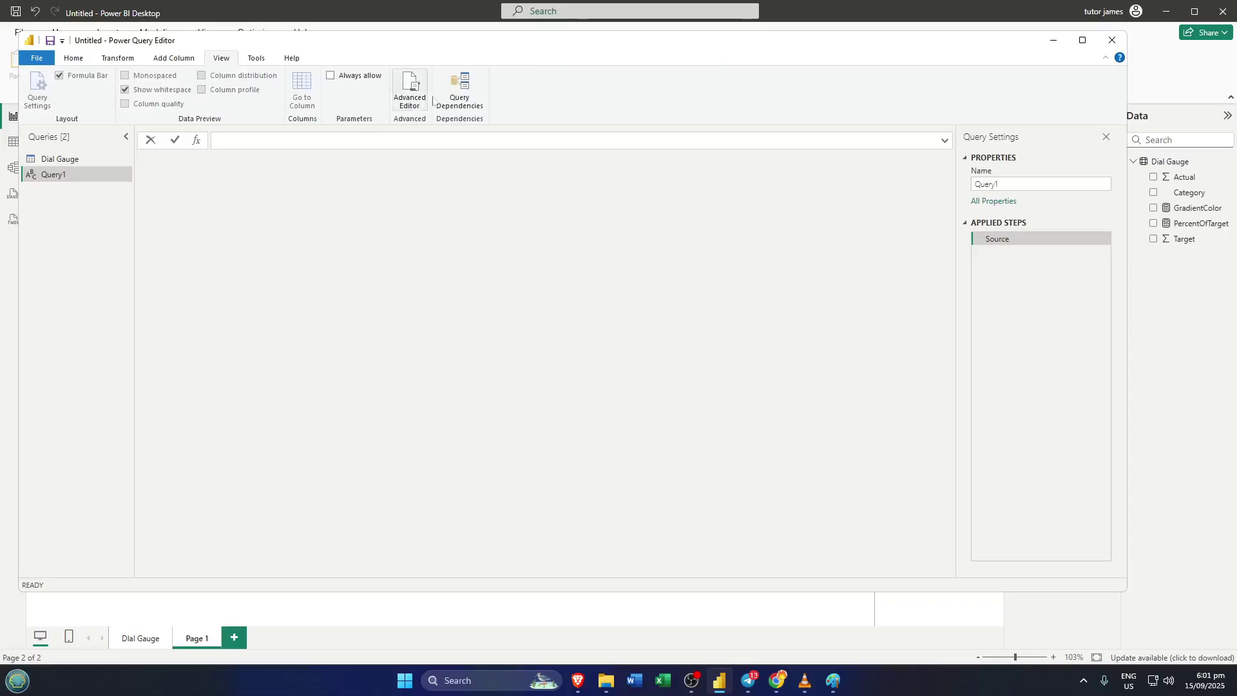
click(412, 84)
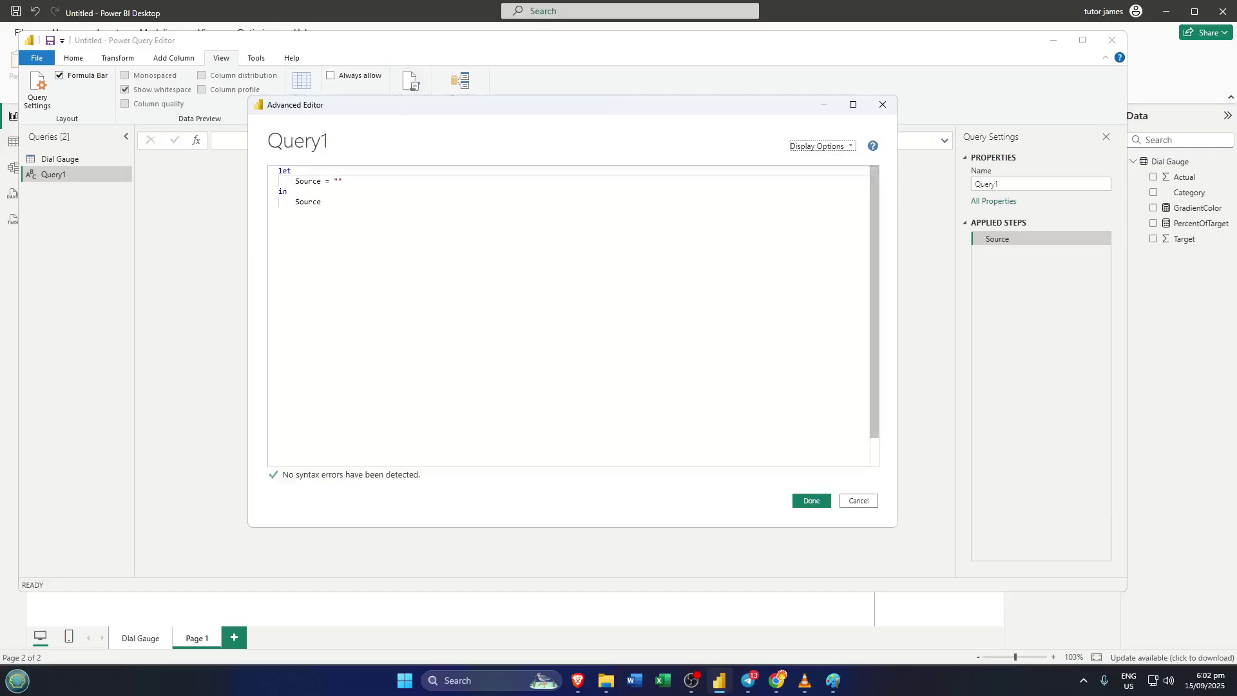
click(321, 202)
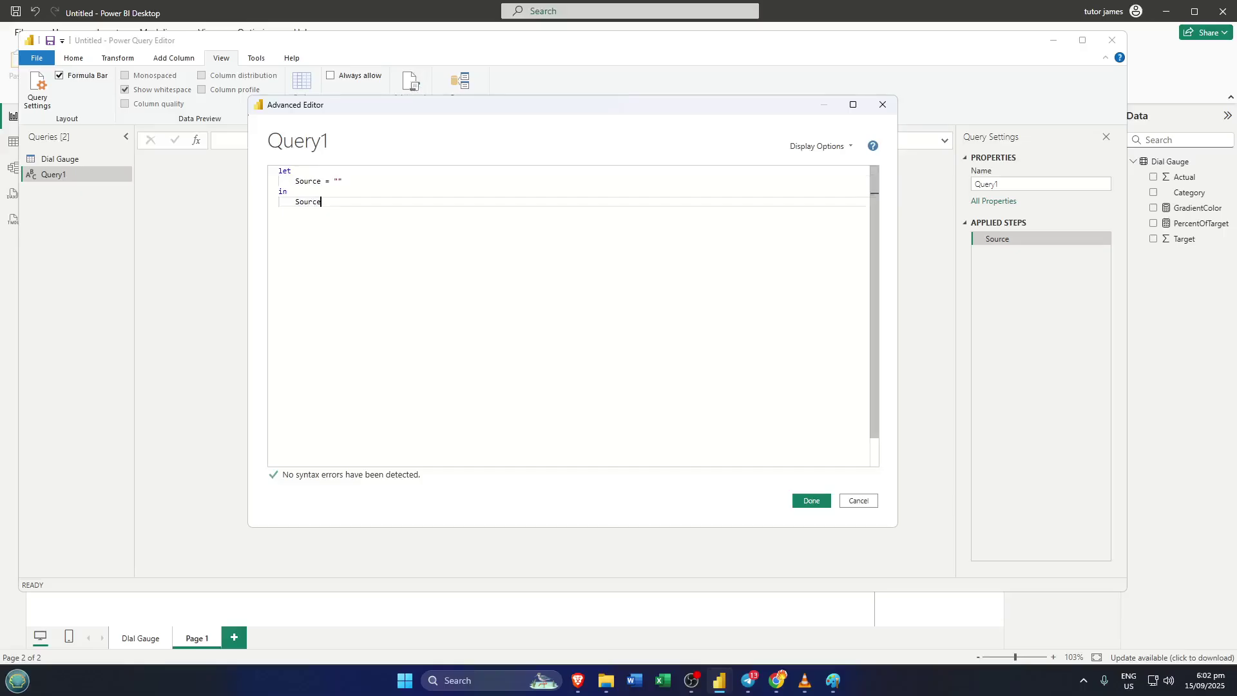
key(ctrl+a)
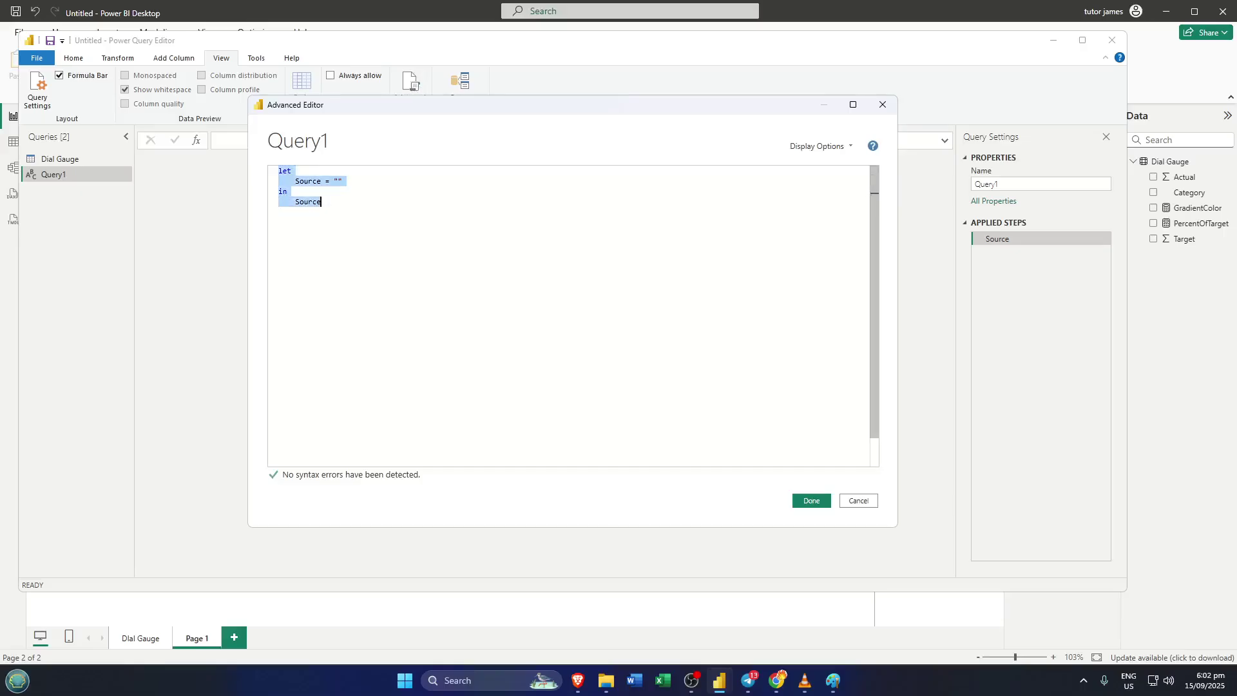
text(let     Source = #table(         {"Category", "Actual", "Target"},         {             {"Sales", 75, 100},             {"Profit", 45, 50},             {"Expenses", 30, 40}         }     ) in     Source)
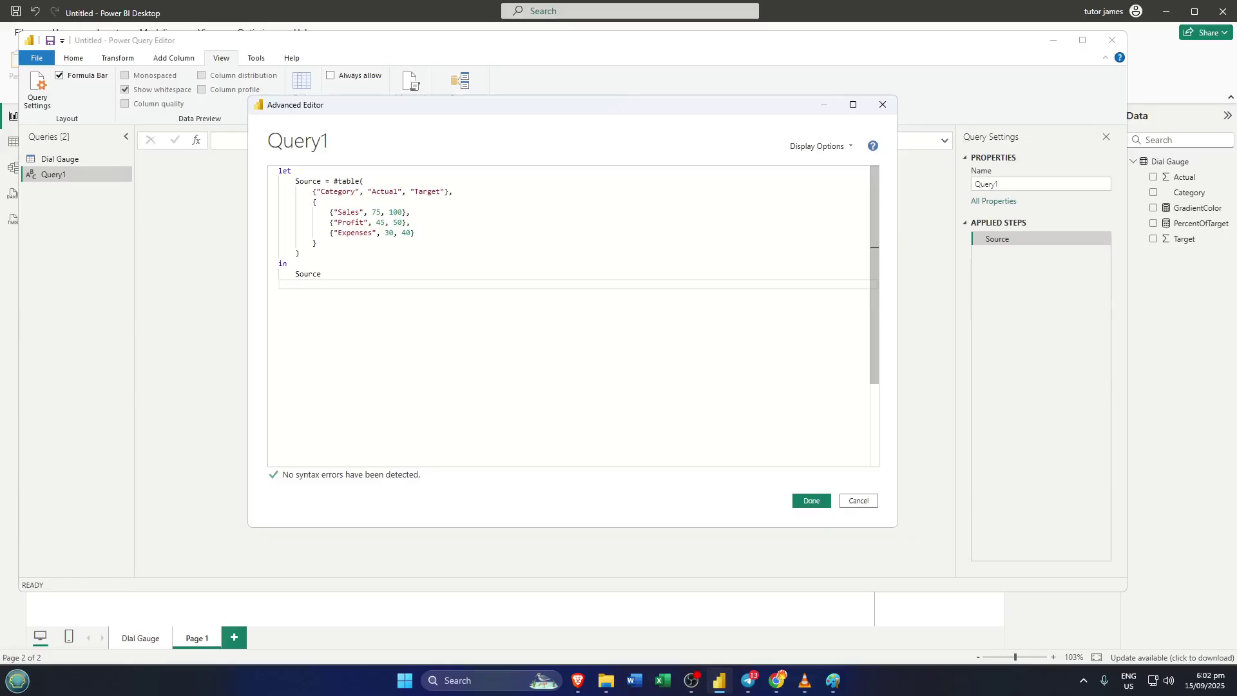
Examine the query code line by line, from the #table column names through the data rows to the closing Source output.
click(299, 253)
click(279, 284)
click(334, 181)
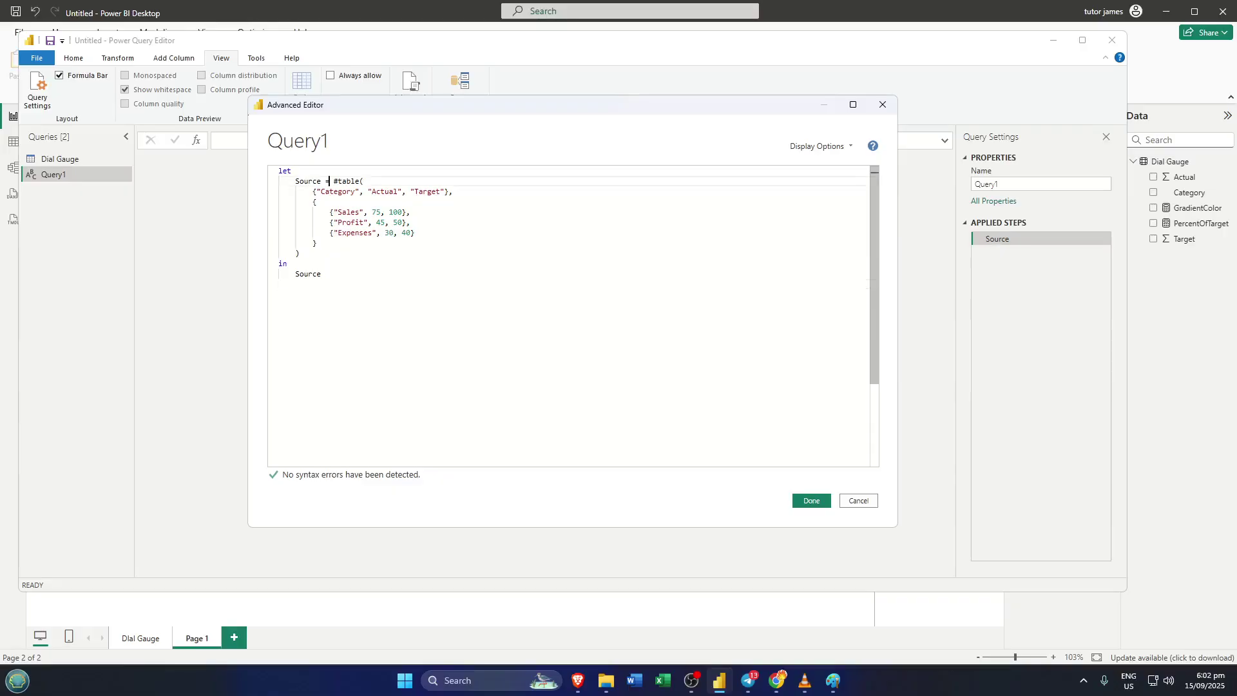
click(440, 192)
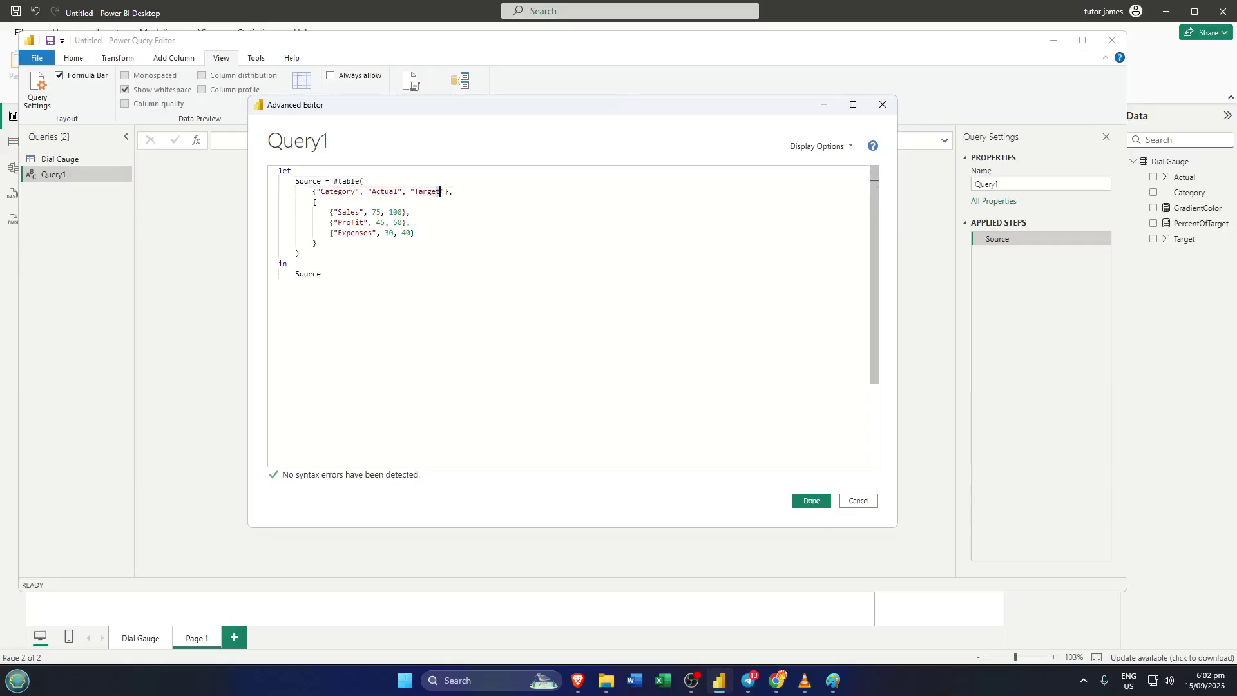
click(437, 191)
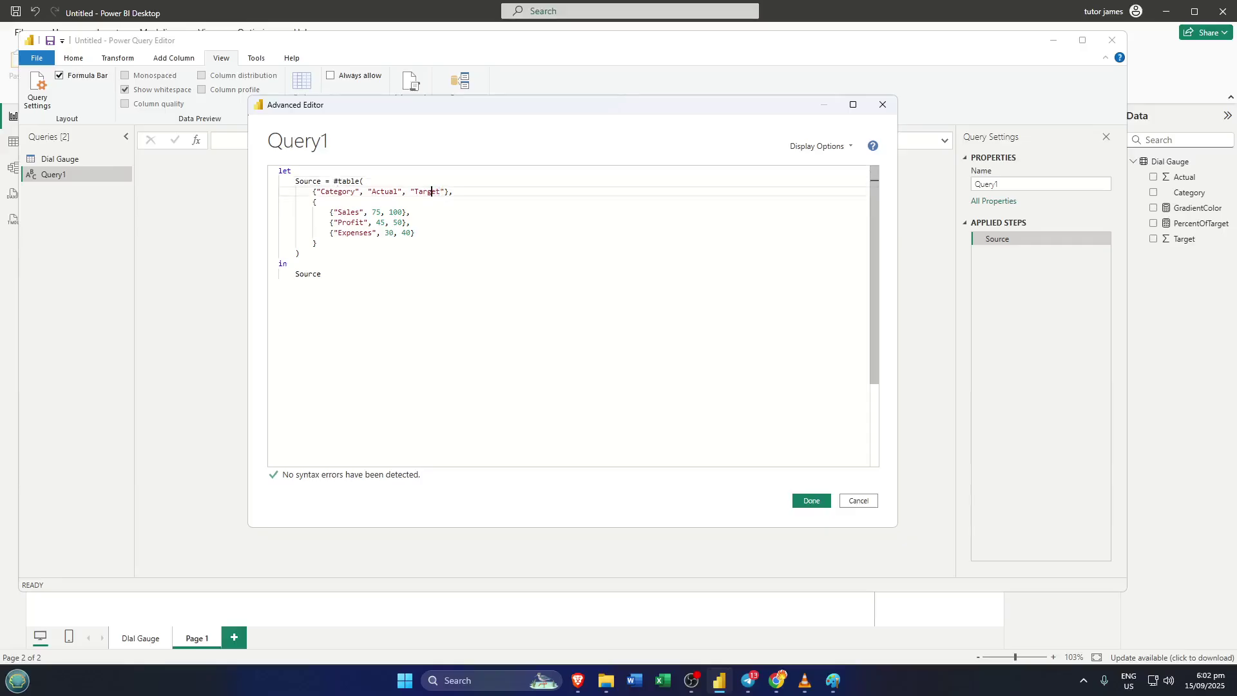
click(316, 201)
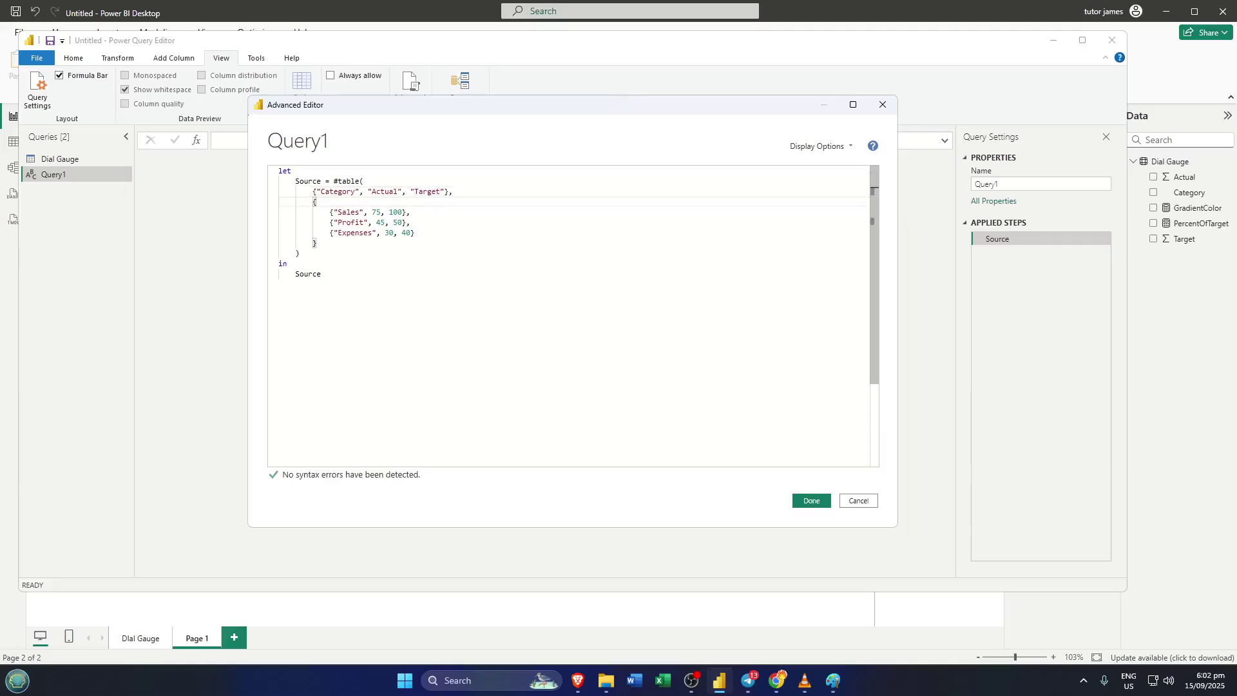
click(393, 212)
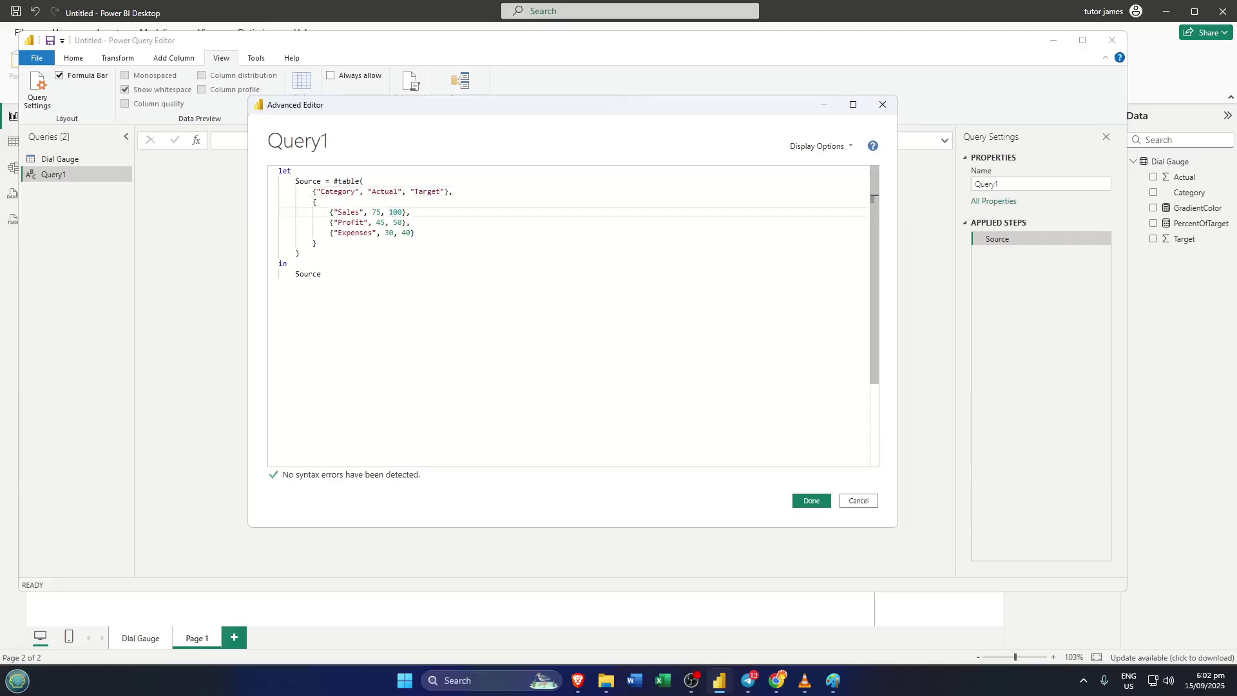
click(316, 243)
click(371, 222)
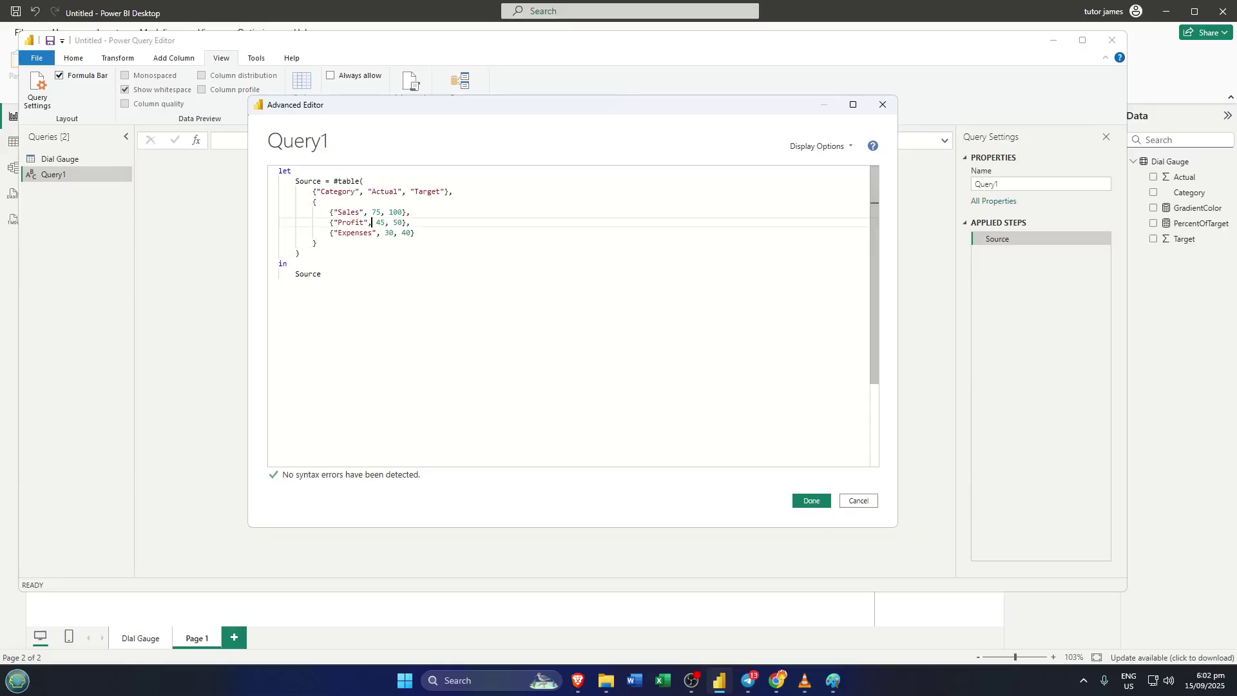
click(316, 243)
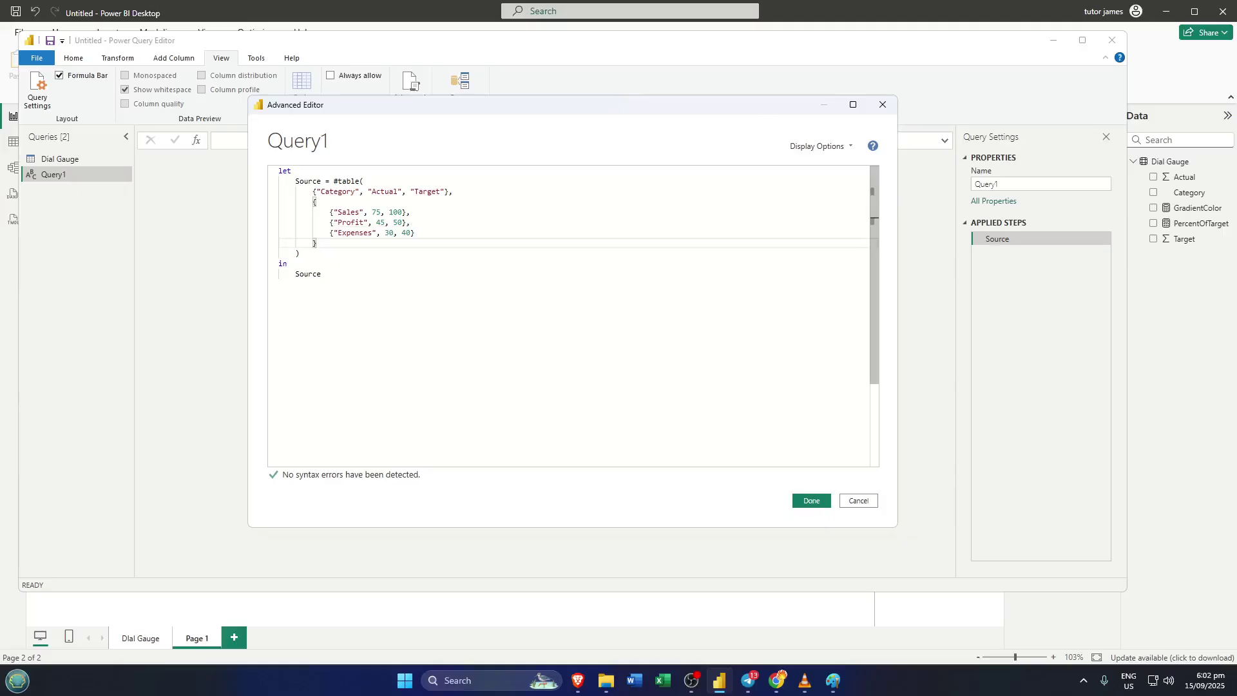
click(321, 274)
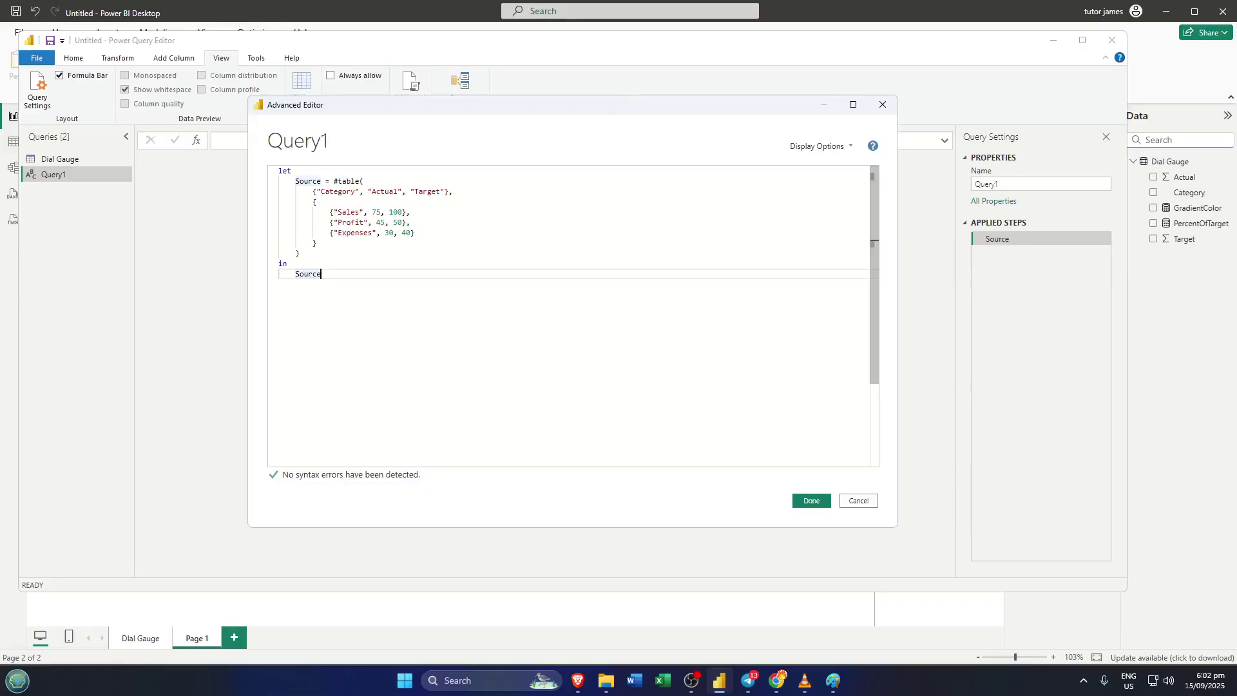
Accept the query code, then close the Power Query Editor and apply the changes to the report.
click(809, 502)
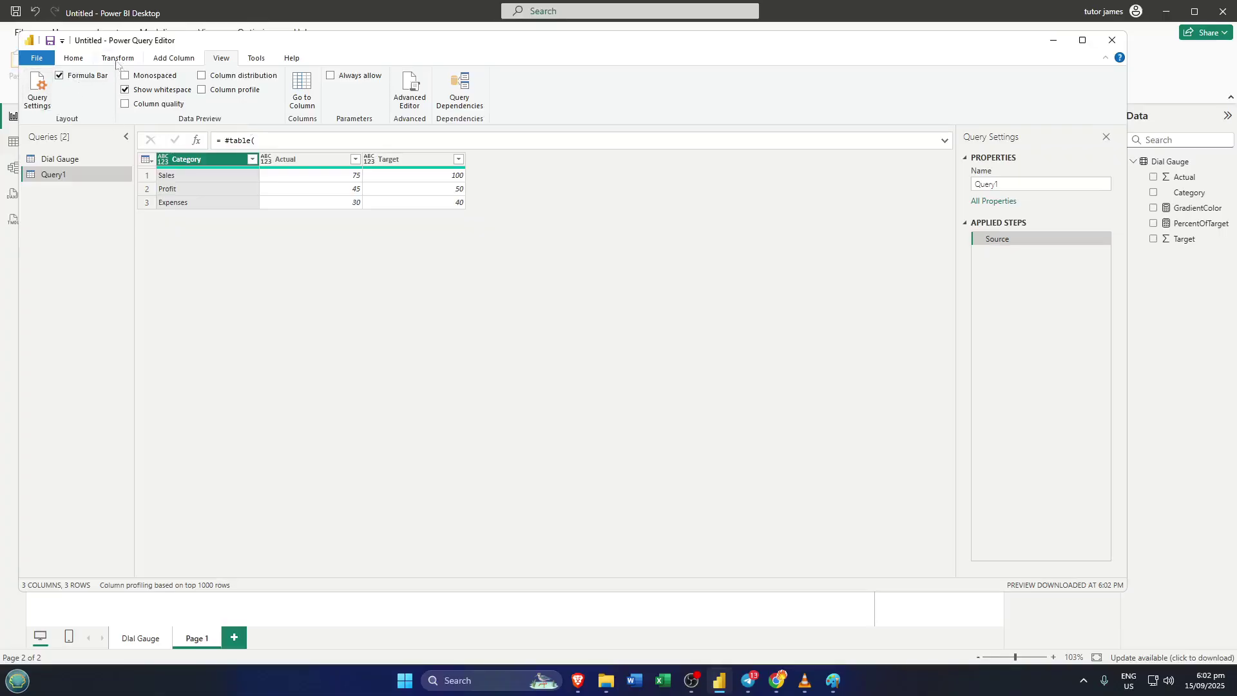
click(74, 59)
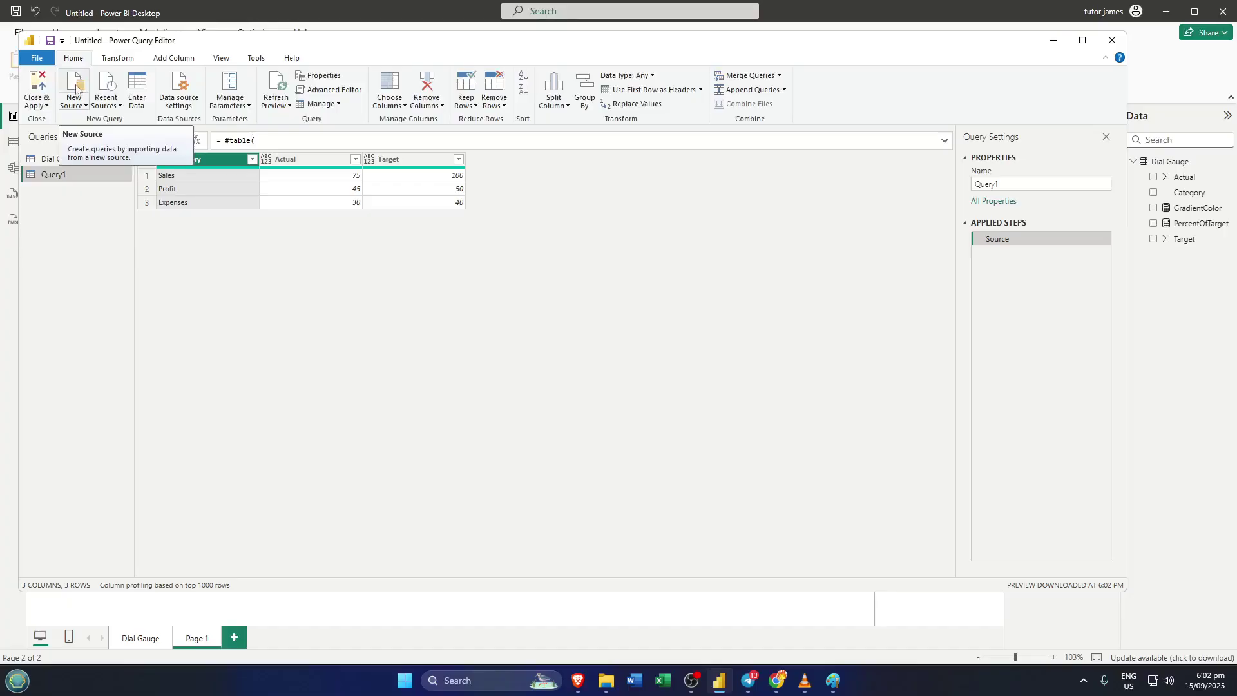
click(36, 85)
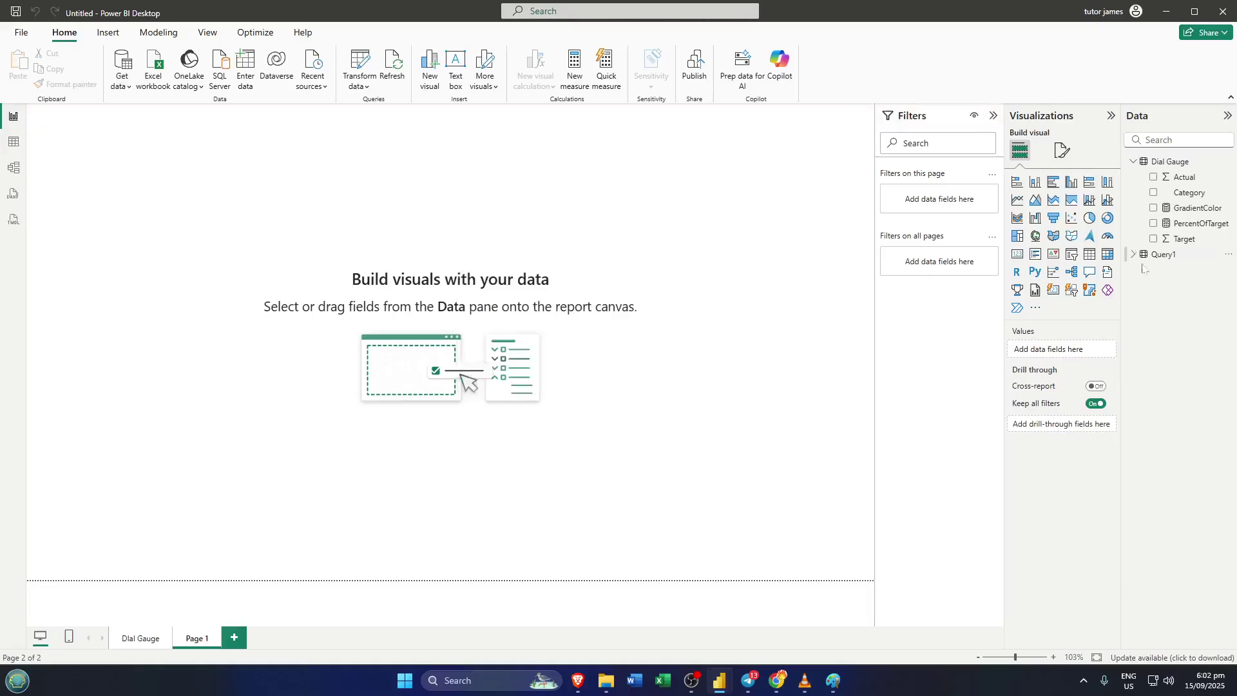
Rename the Query1 table as Sample Data.
right_click(1152, 257)
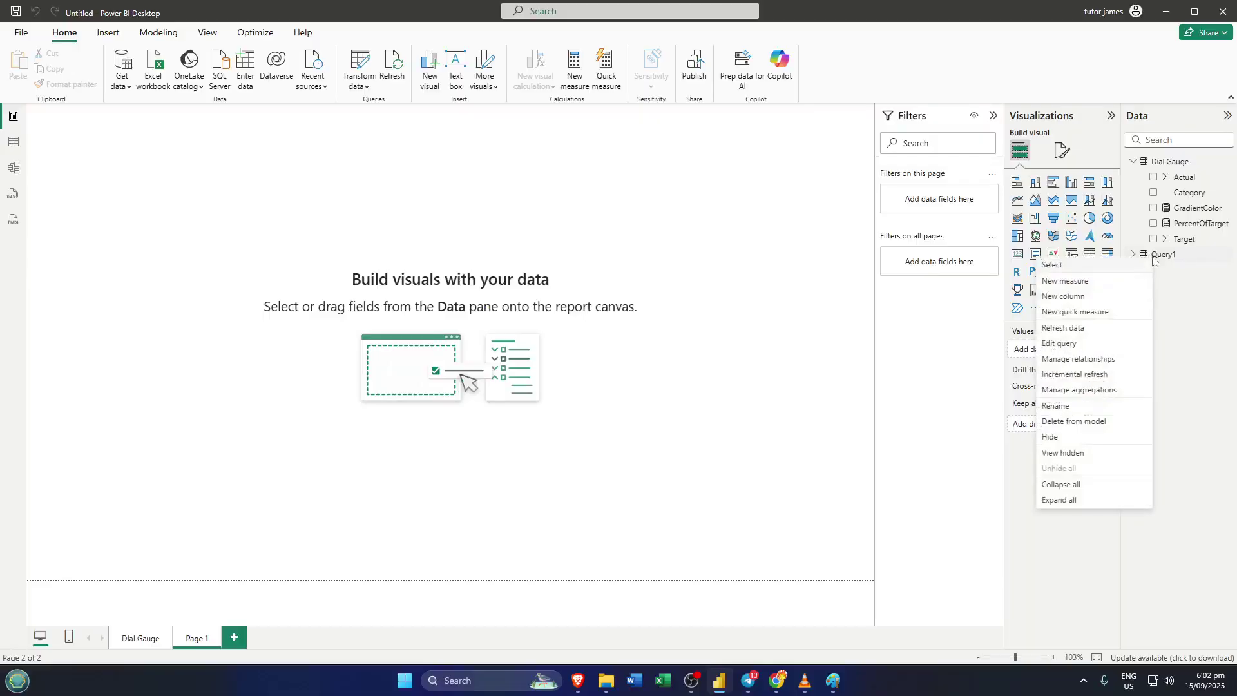
click(1074, 406)
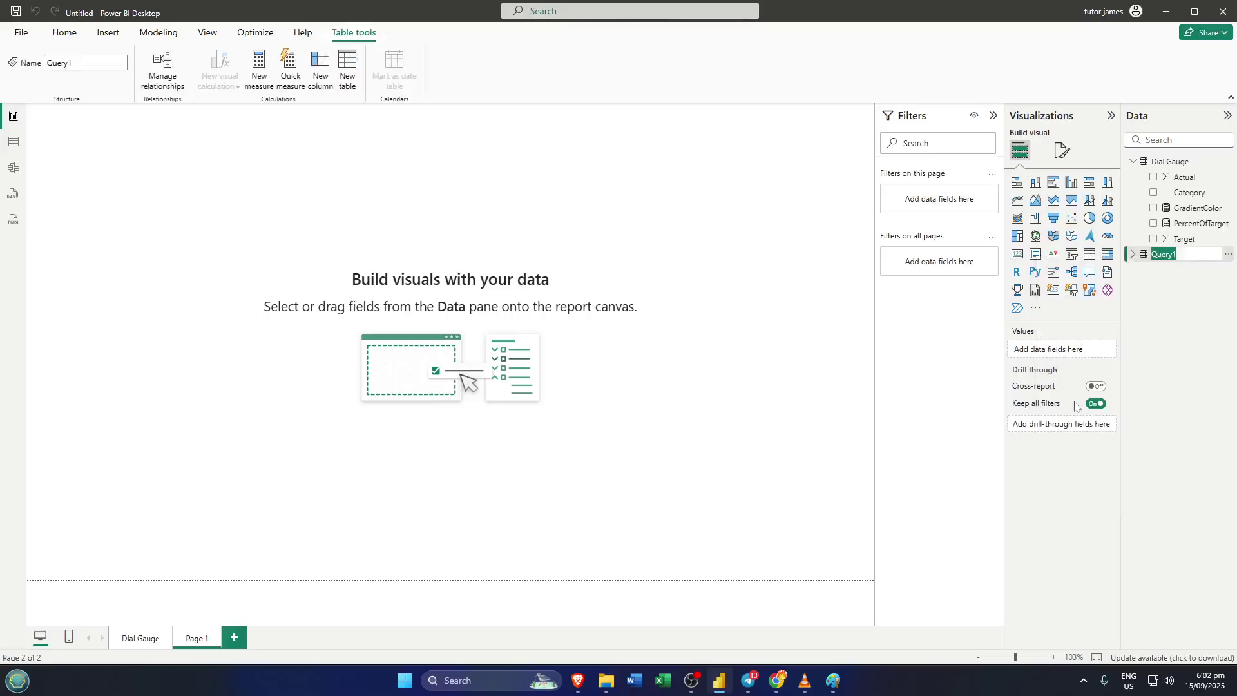
text(Samp)
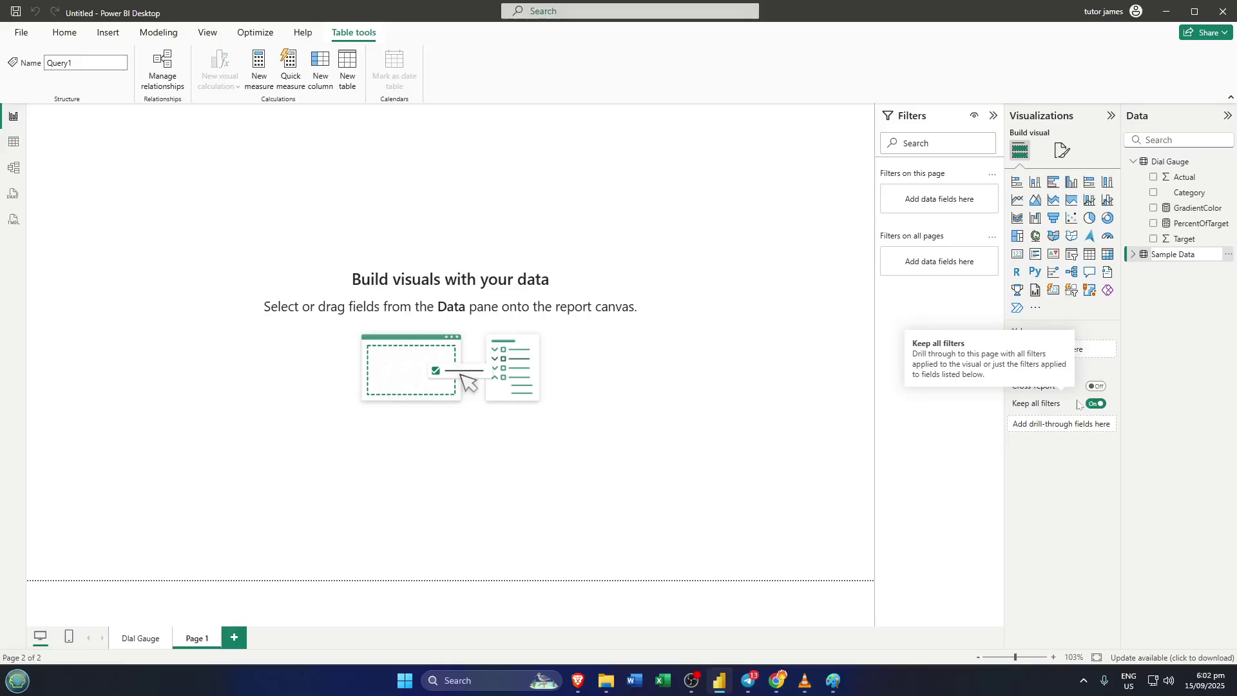
text(le Data)
key(Return)
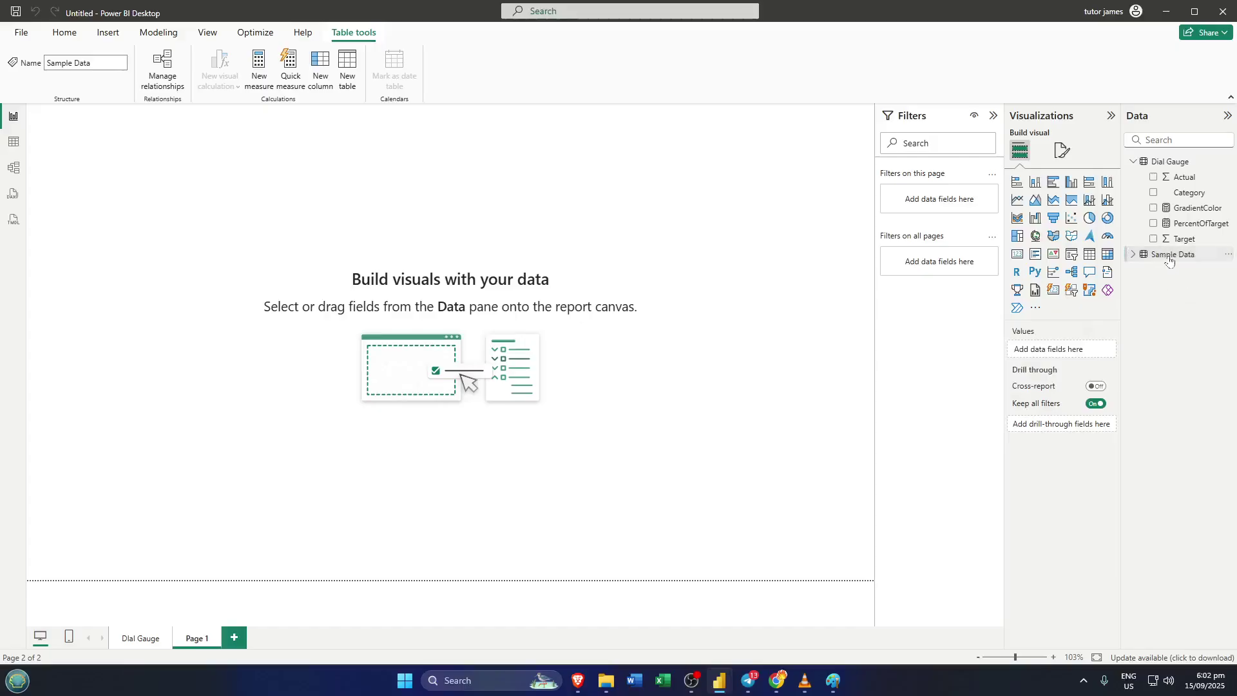
Create a table visual from Sample Data's Actual, Category and Target fields and move it near the middle of the canvas.
click(1133, 256)
click(1154, 270)
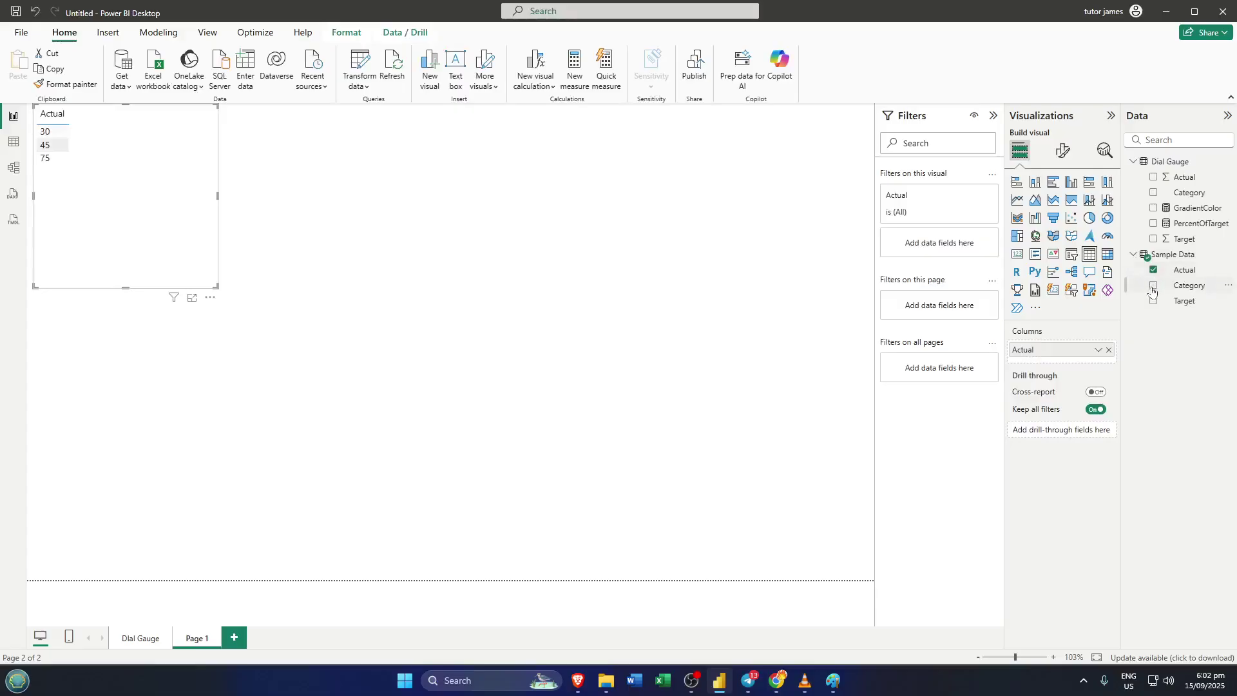
click(1154, 286)
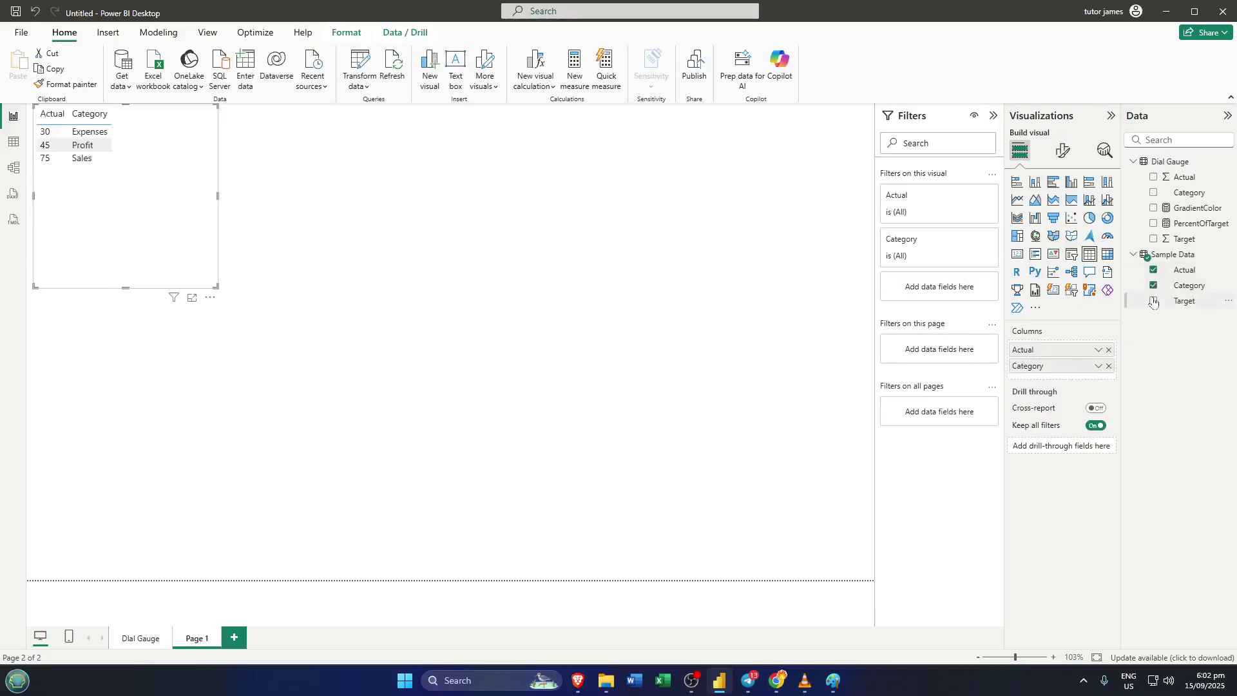
click(1154, 301)
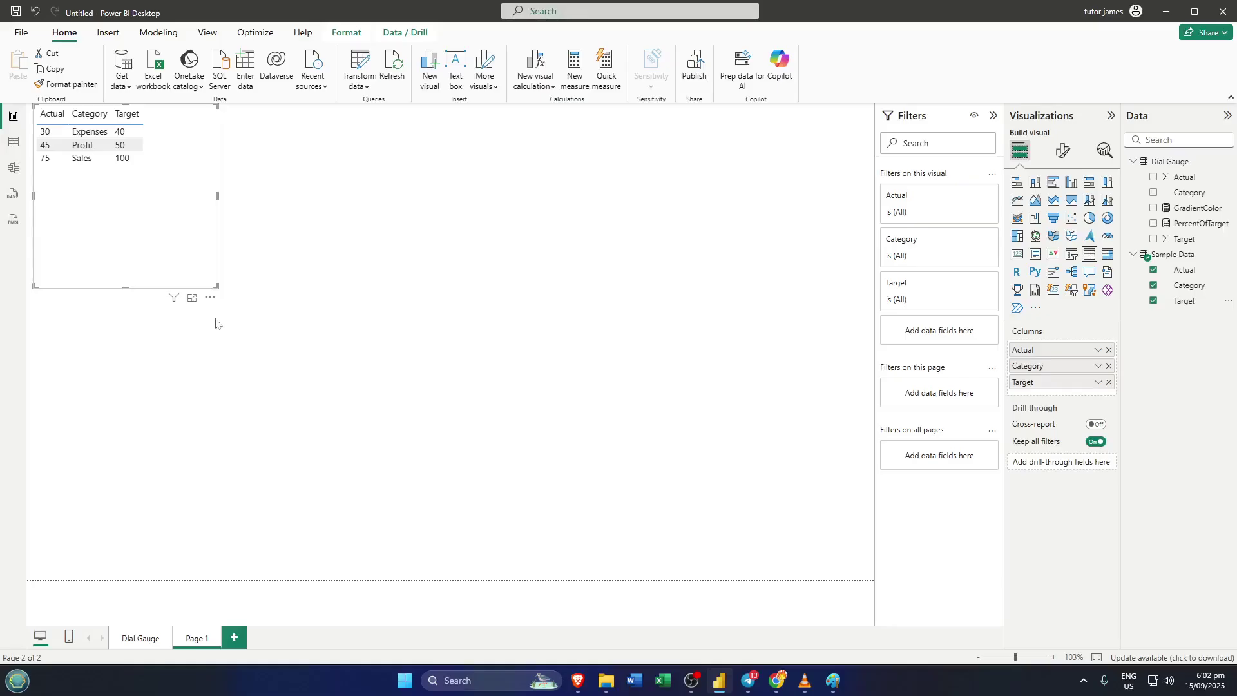
drag(194, 261, 453, 408)
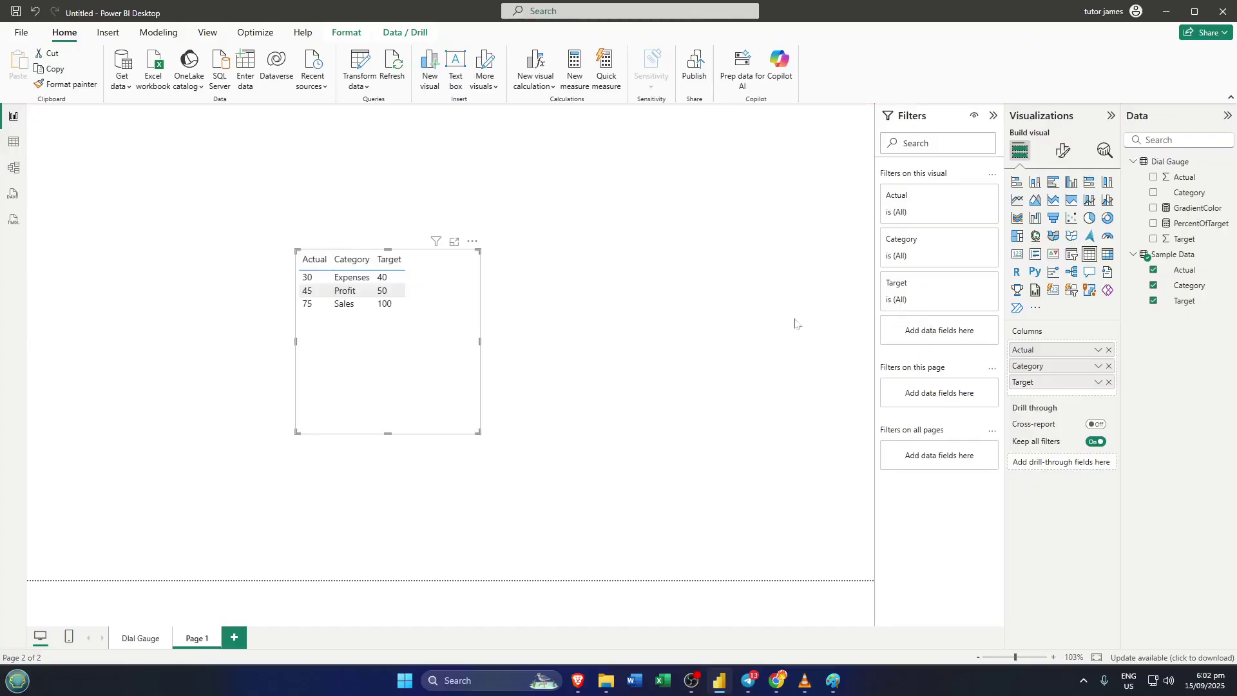
click(635, 312)
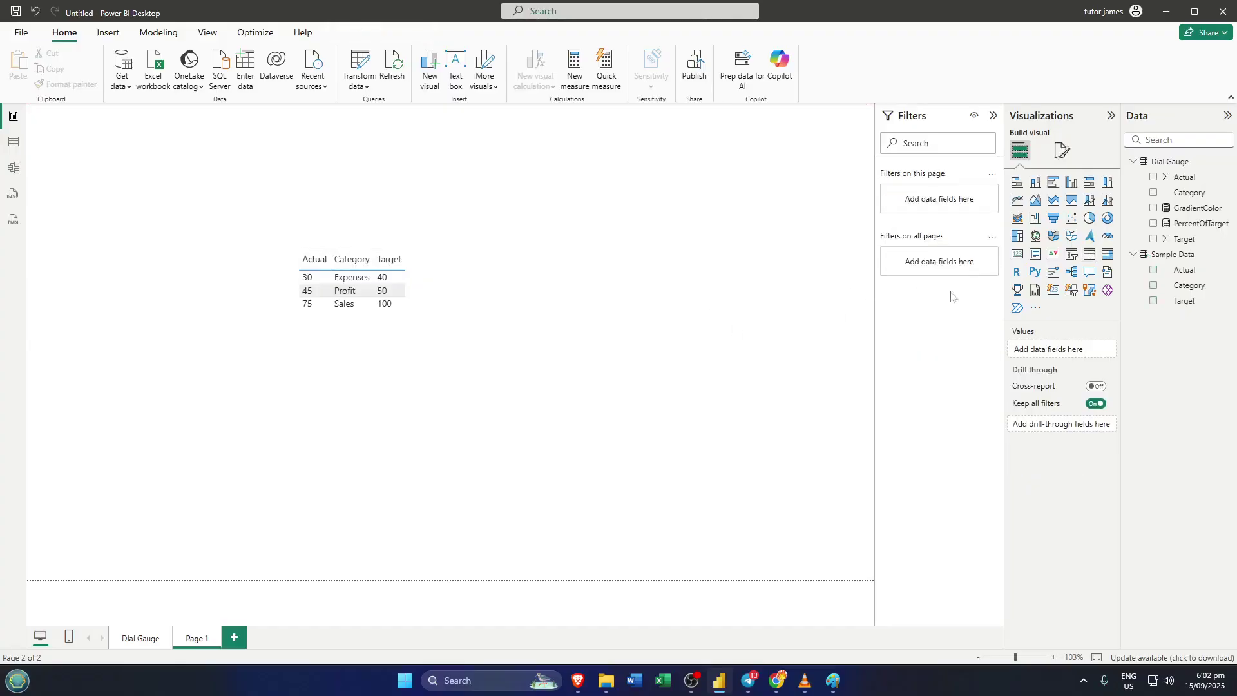
Insert a gauge visual with Sample Data's Actual field as its value and Target as its target value.
click(1107, 238)
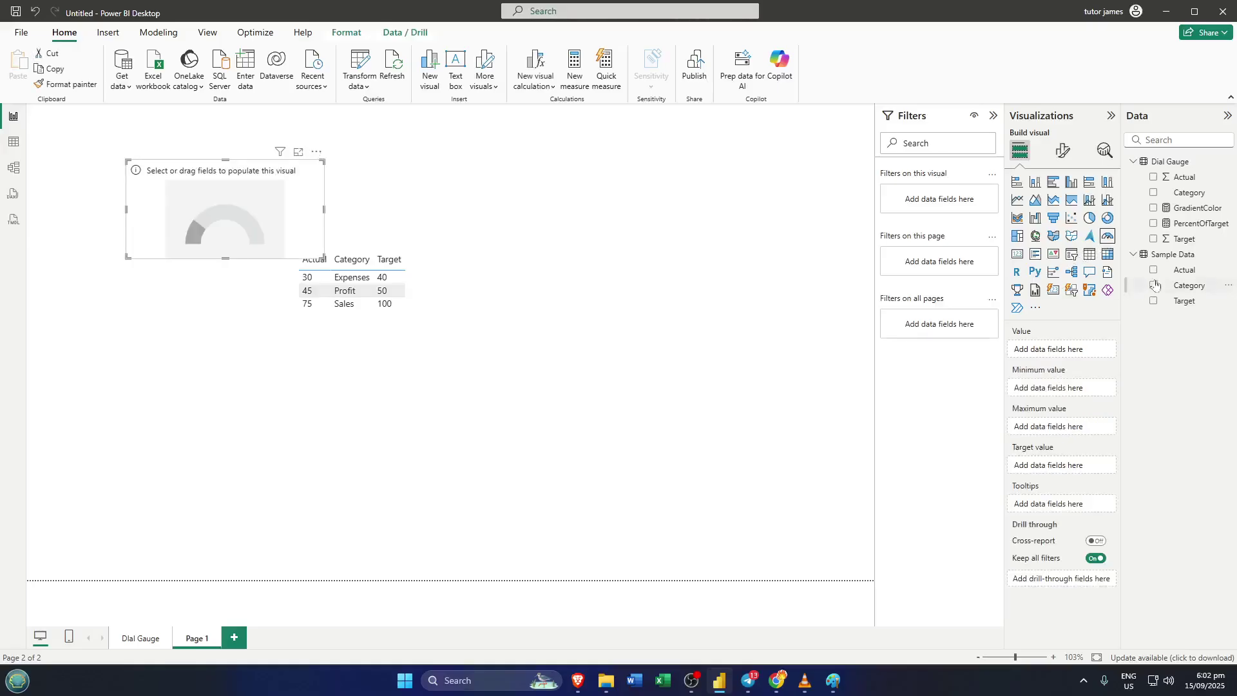
mouse_move(1173, 273)
mouse_down()
mouse_move(1097, 360)
mouse_move(1070, 357)
mouse_up()
mouse_move(1183, 301)
mouse_down()
mouse_move(1075, 442)
mouse_move(1065, 476)
mouse_up()
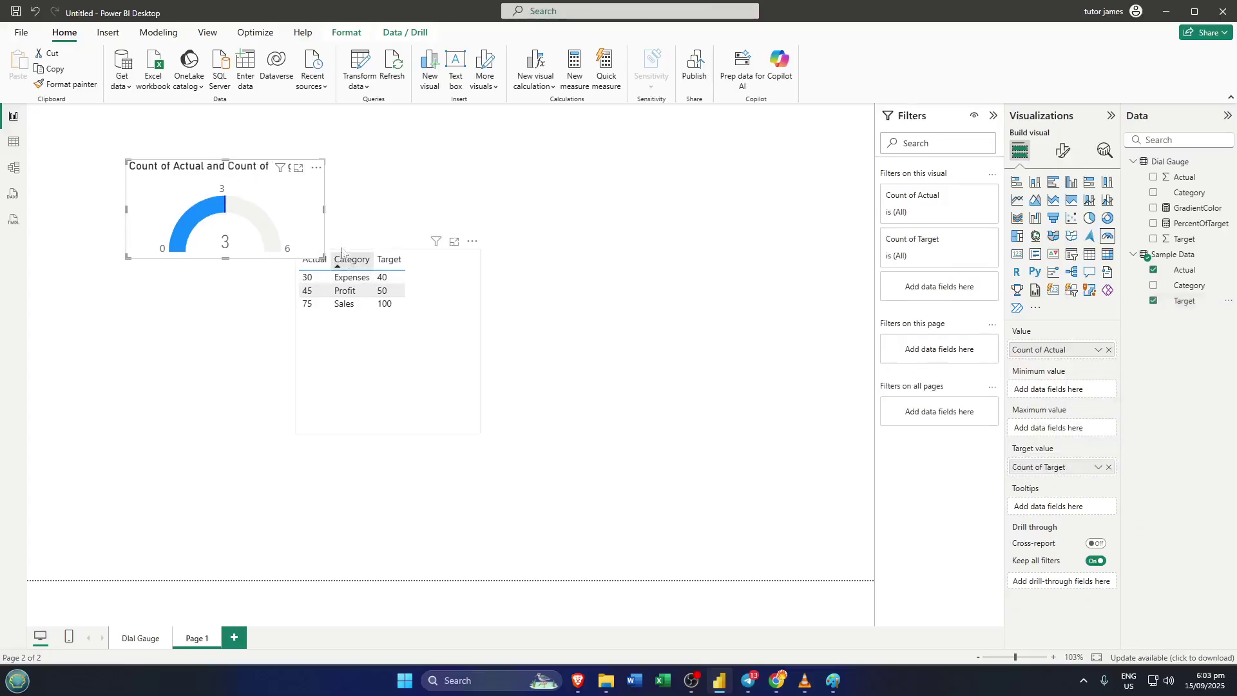